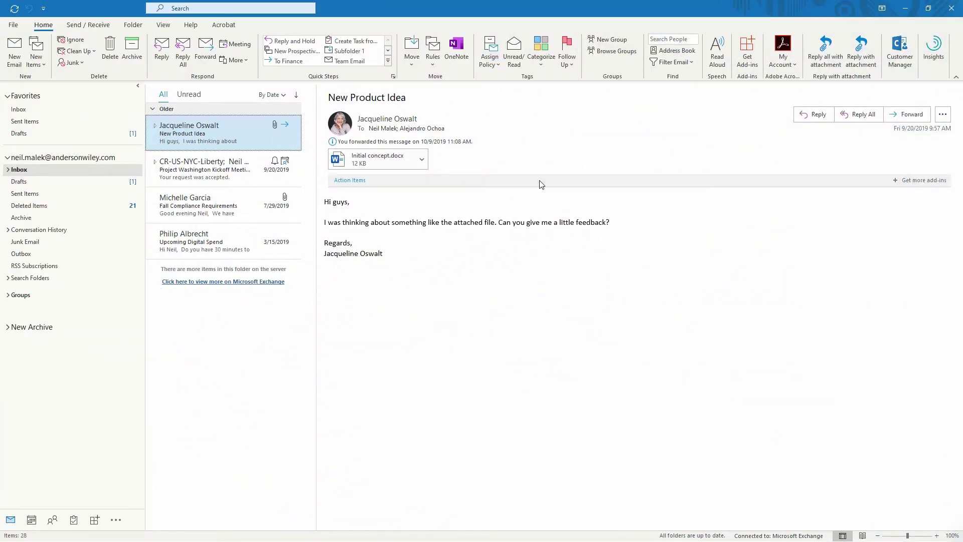
Browse the sent messages folder, then go back to the Inbox
left_click(57, 196)
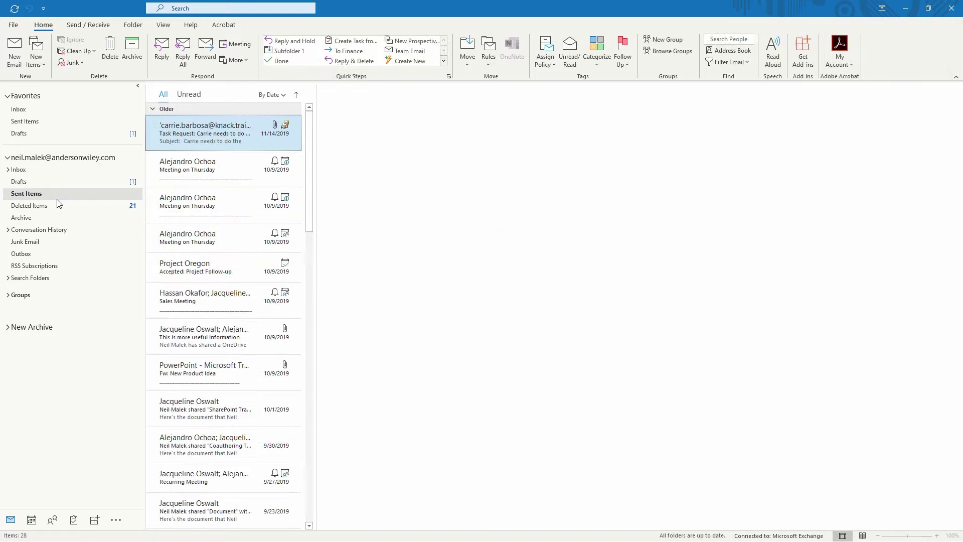
scroll(253, 294, "down", 2)
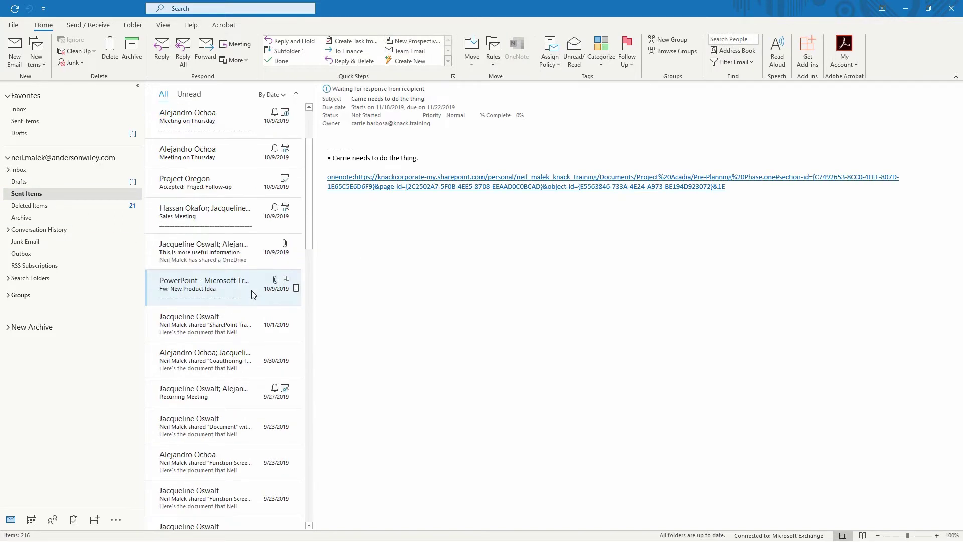
scroll(253, 295, "down", 1)
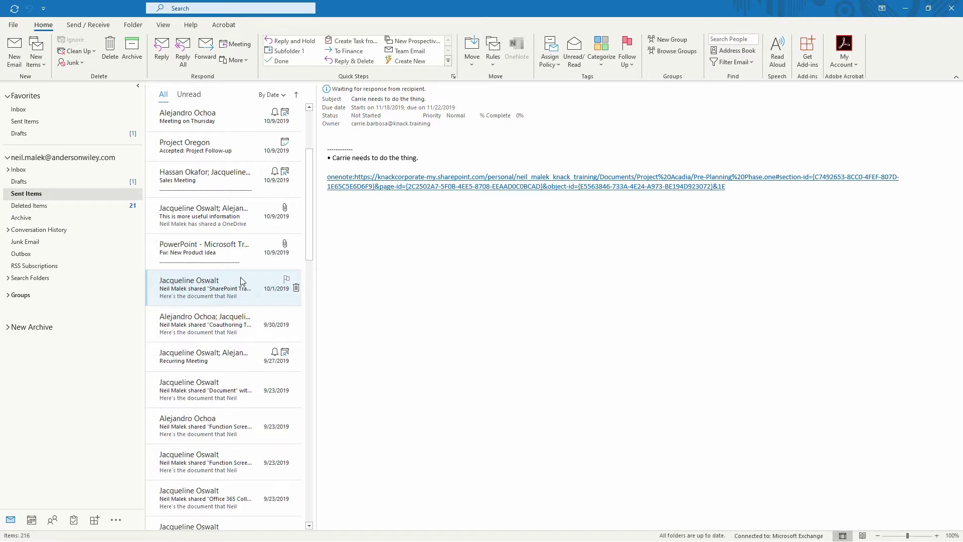
left_click(102, 174)
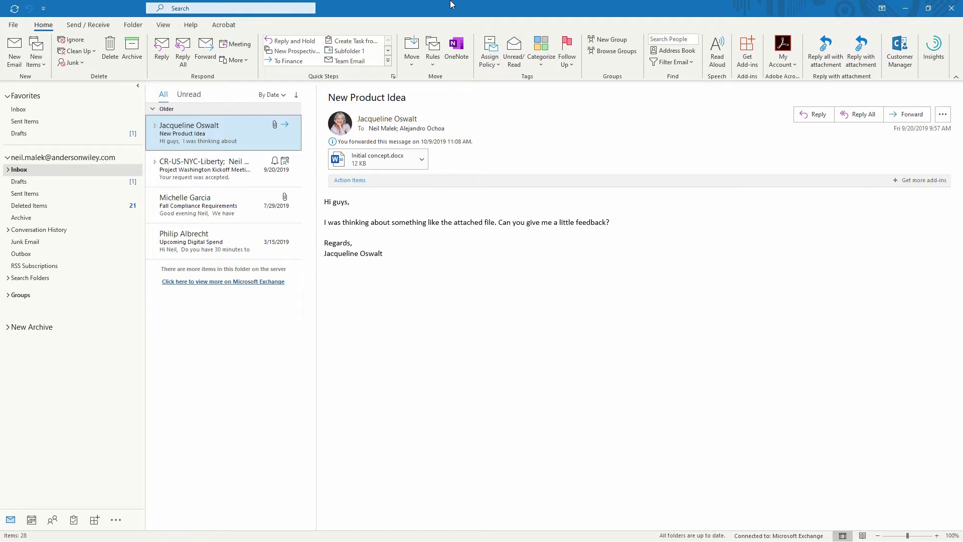
From Manage Rules & Alerts, create a new blank 'Apply rule on messages I send' rule and proceed
left_click(433, 52)
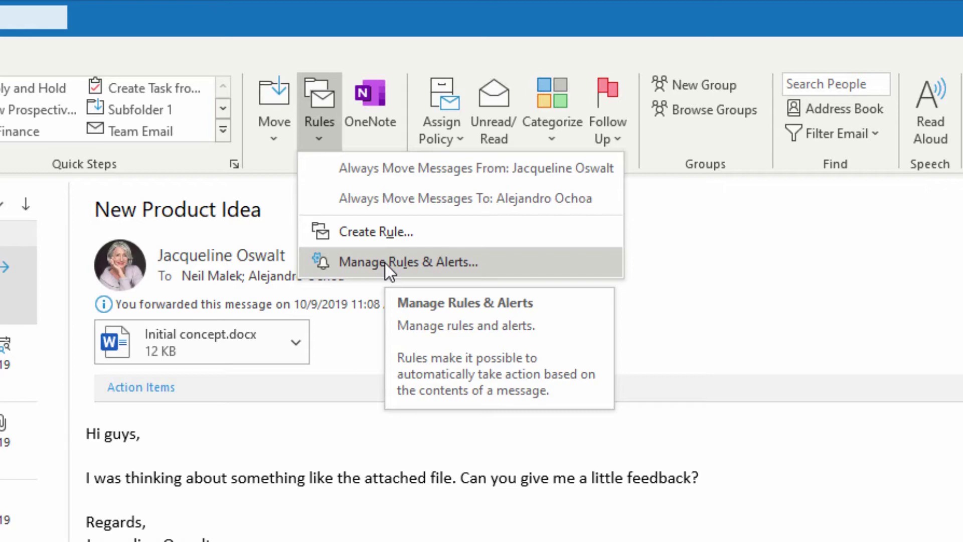
left_click(384, 263)
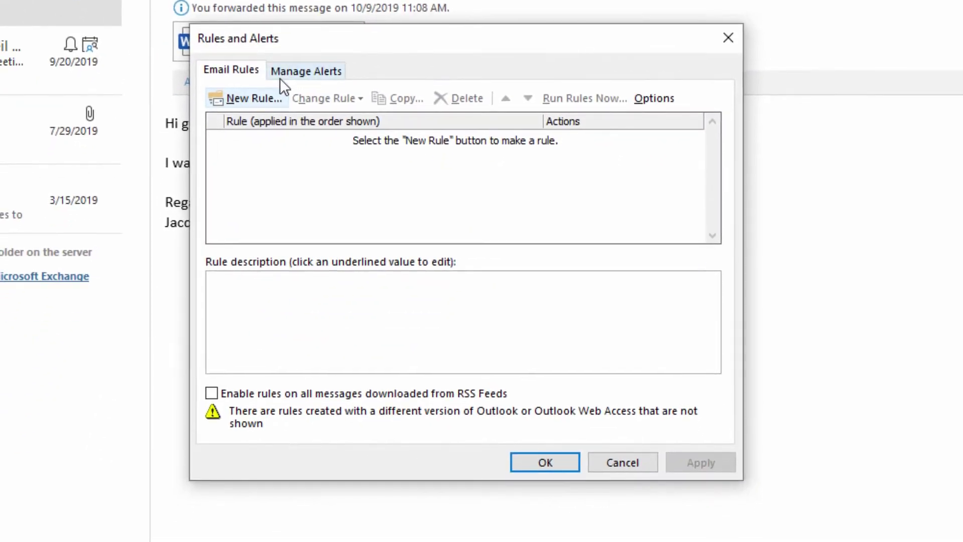
left_click(243, 99)
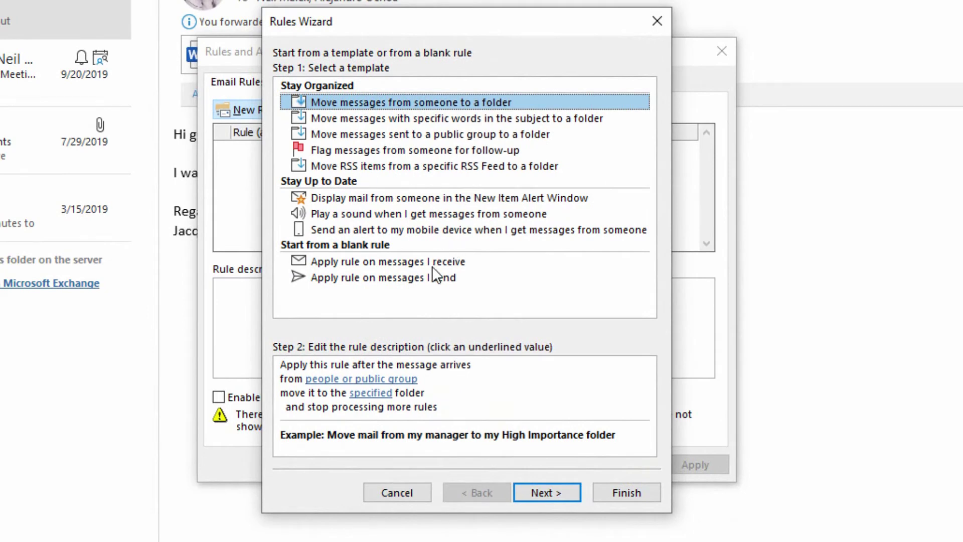
left_click(434, 279)
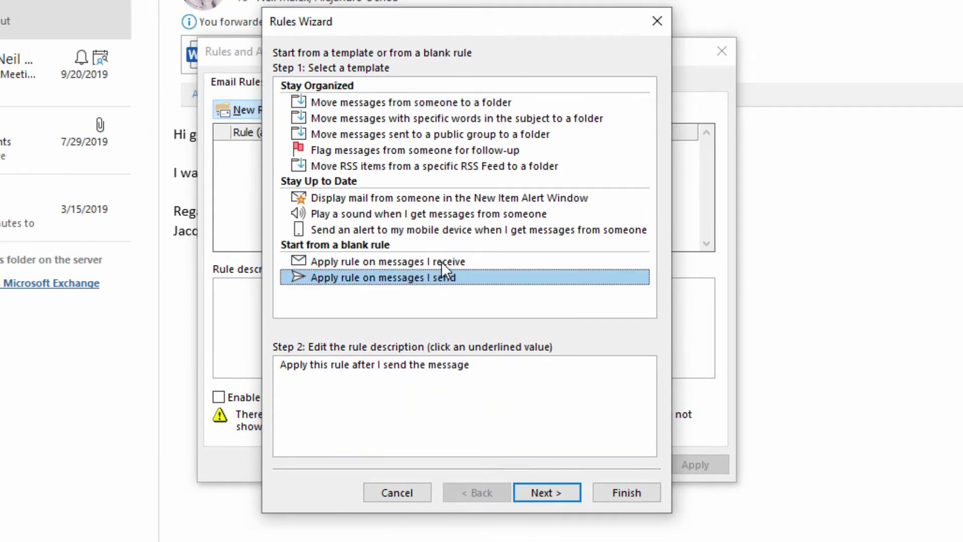
left_click(442, 262)
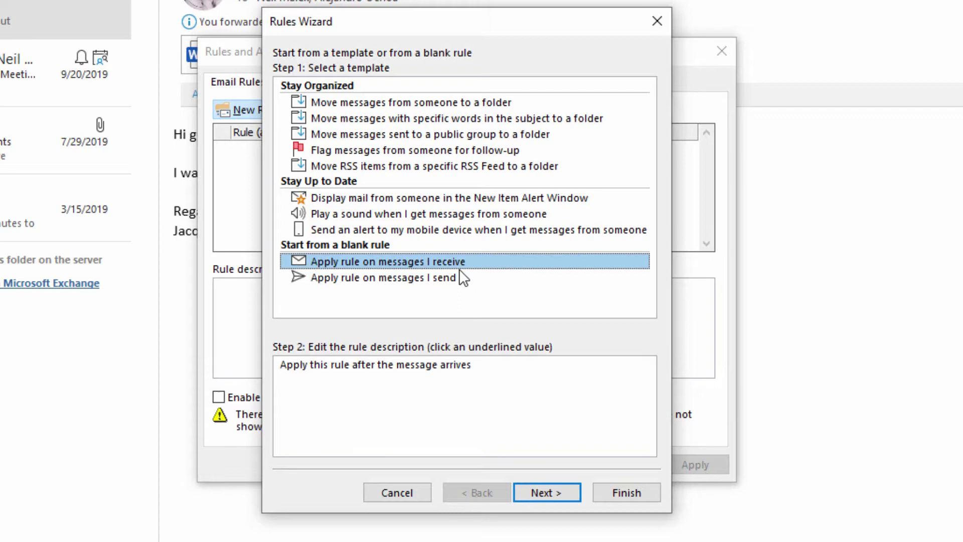
left_click(457, 286)
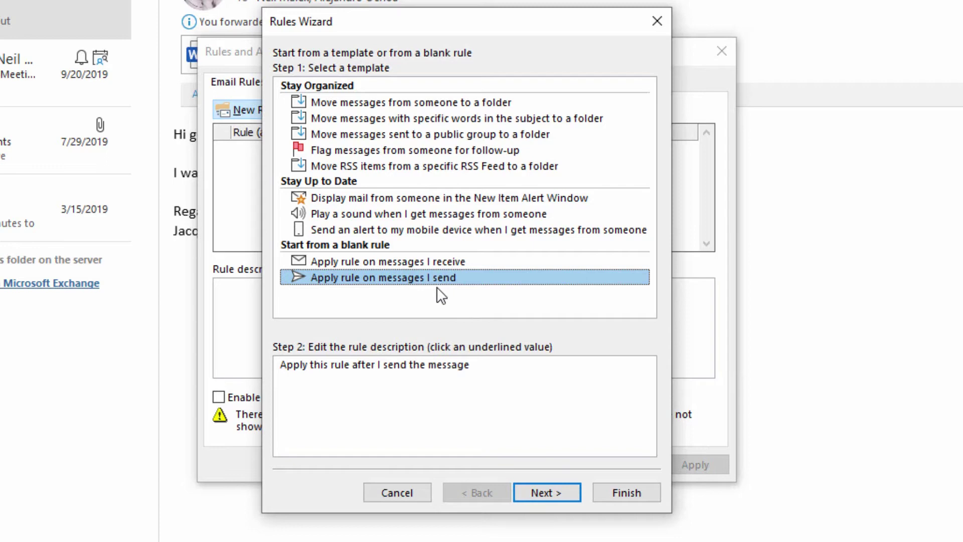
left_click(543, 492)
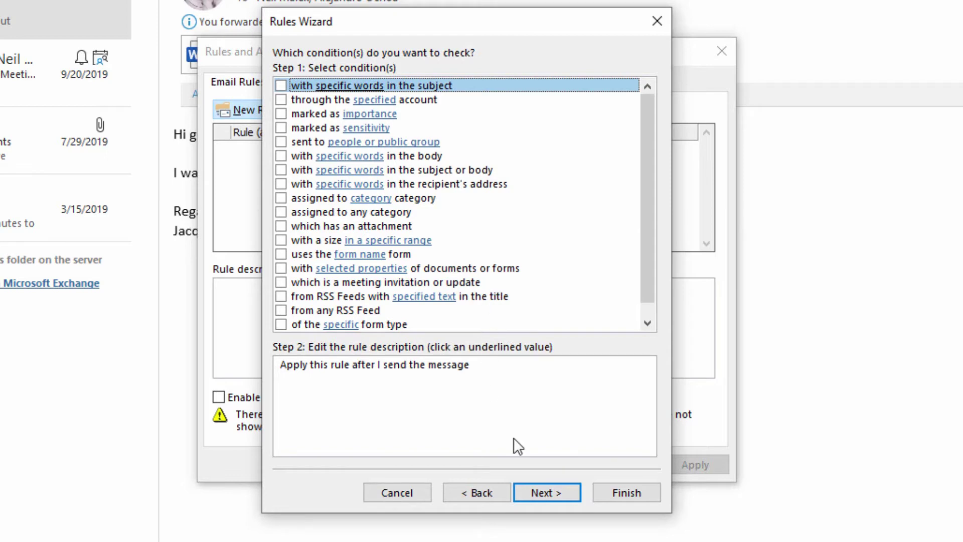
Skip conditions, apply to every sent message, and defer delivery by 5 minutes
left_click(554, 497)
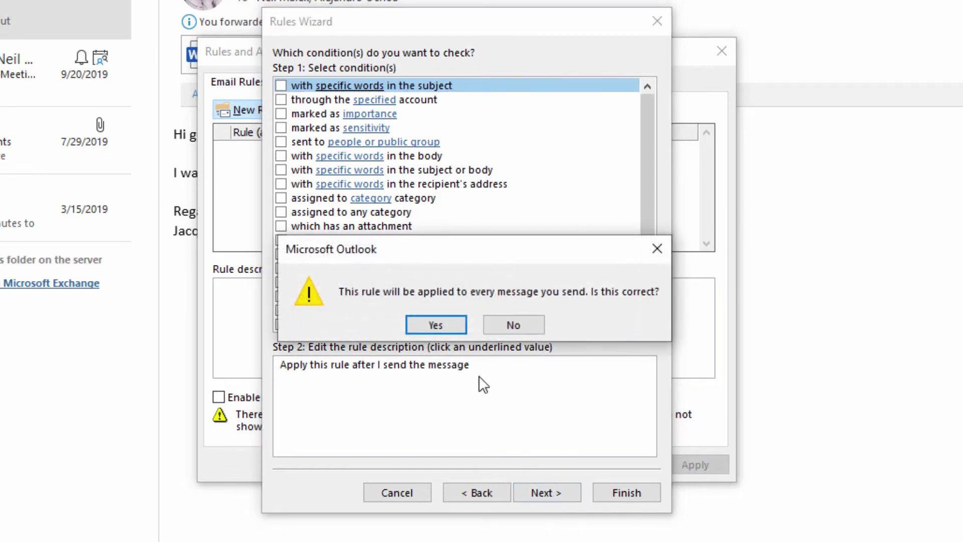
left_click(438, 325)
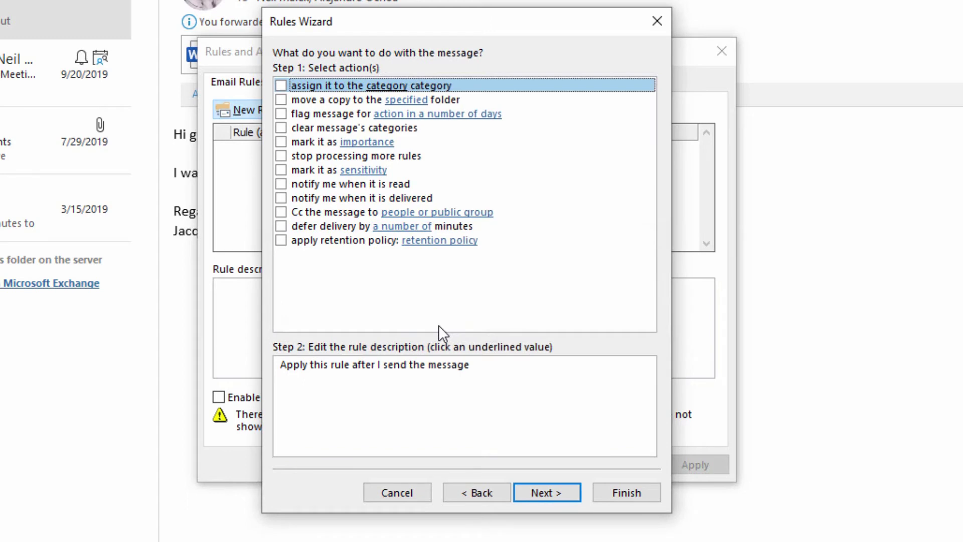
left_click(281, 228)
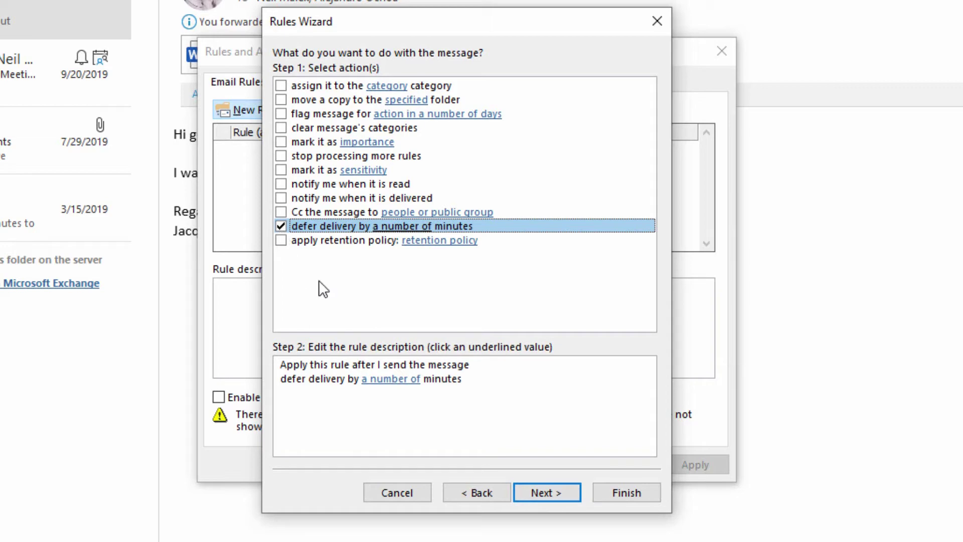
left_click(393, 374)
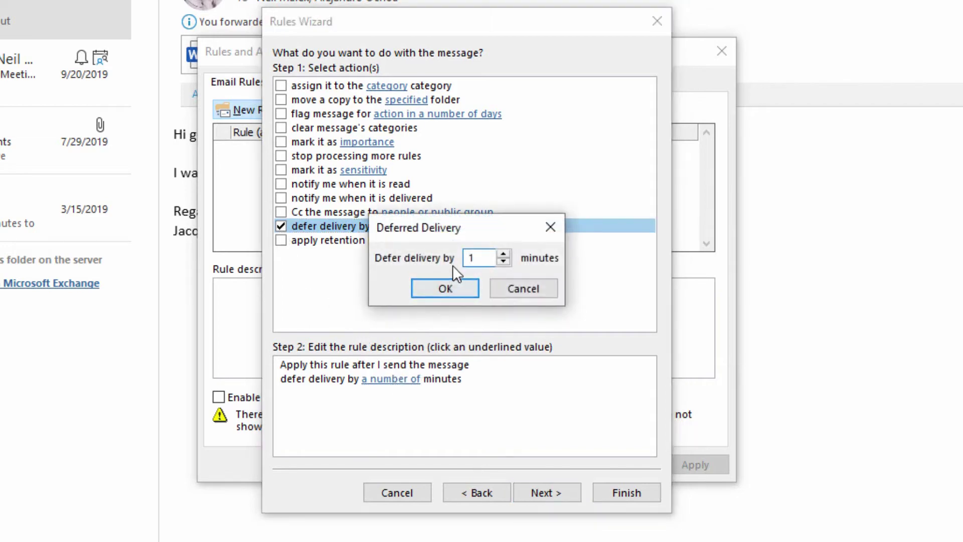
left_click_drag(479, 257, 378, 257)
type("5")
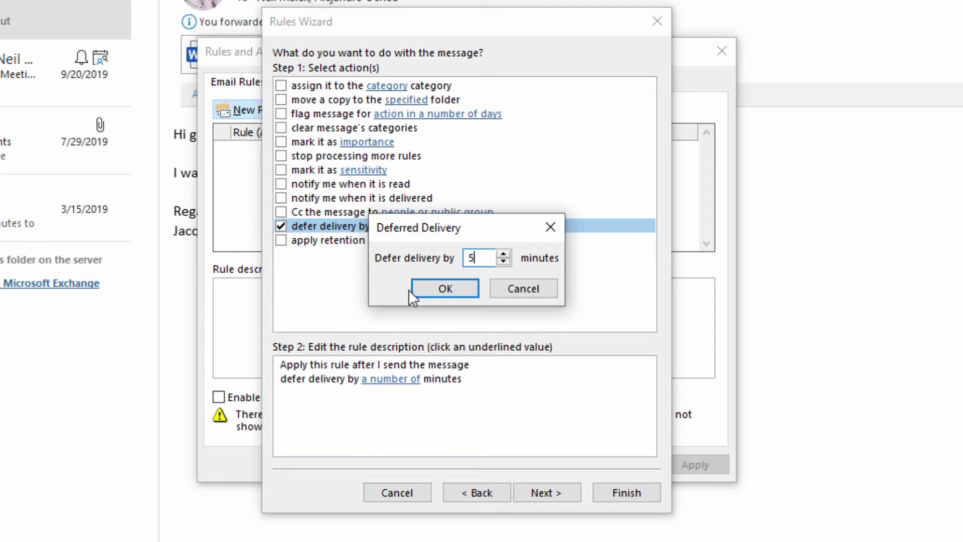
left_click(429, 288)
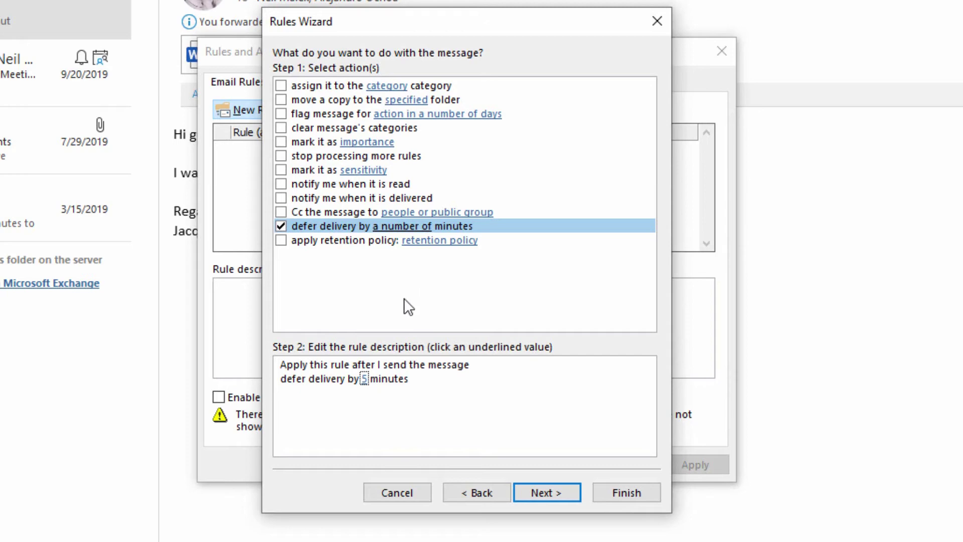
Add an 'except if sent to people or public group' exception for the chosen contact
left_click(550, 494)
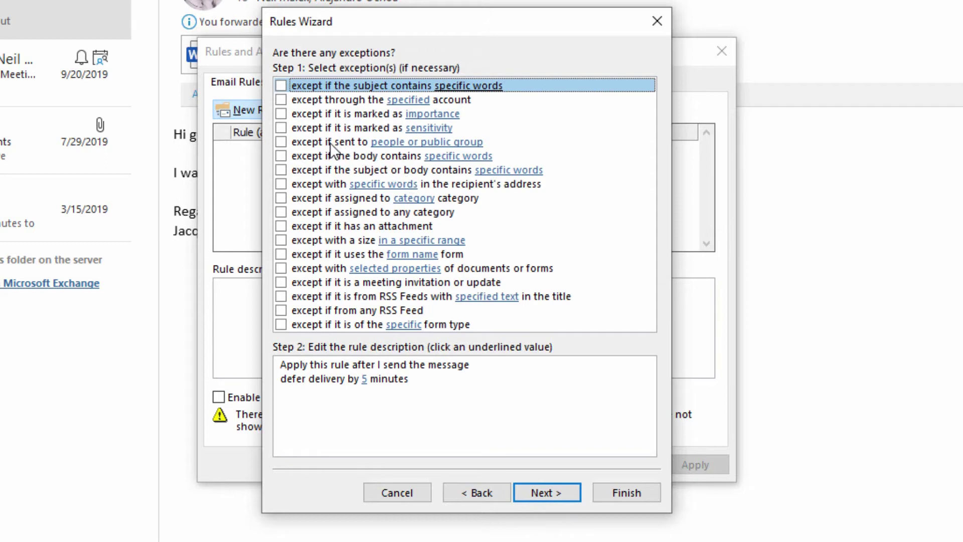
left_click(282, 142)
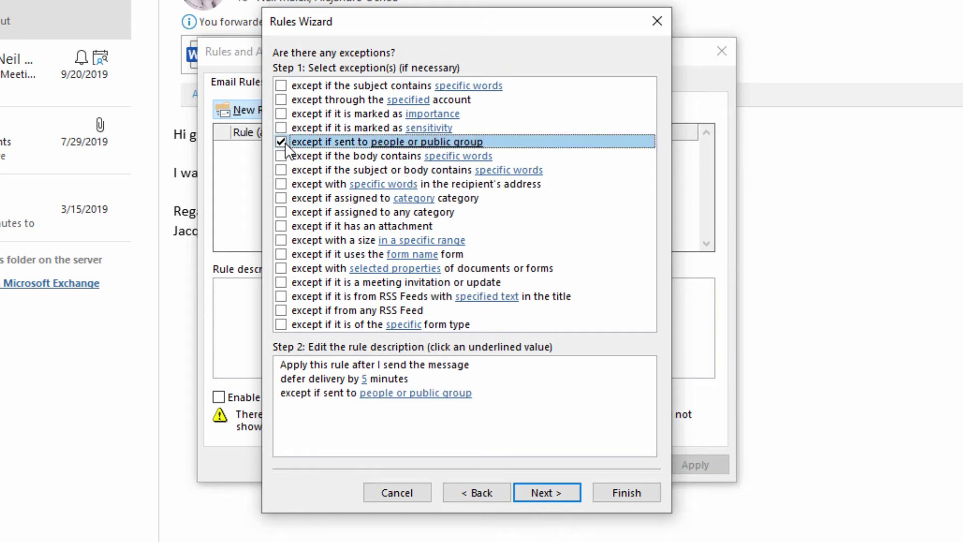
left_click(441, 394)
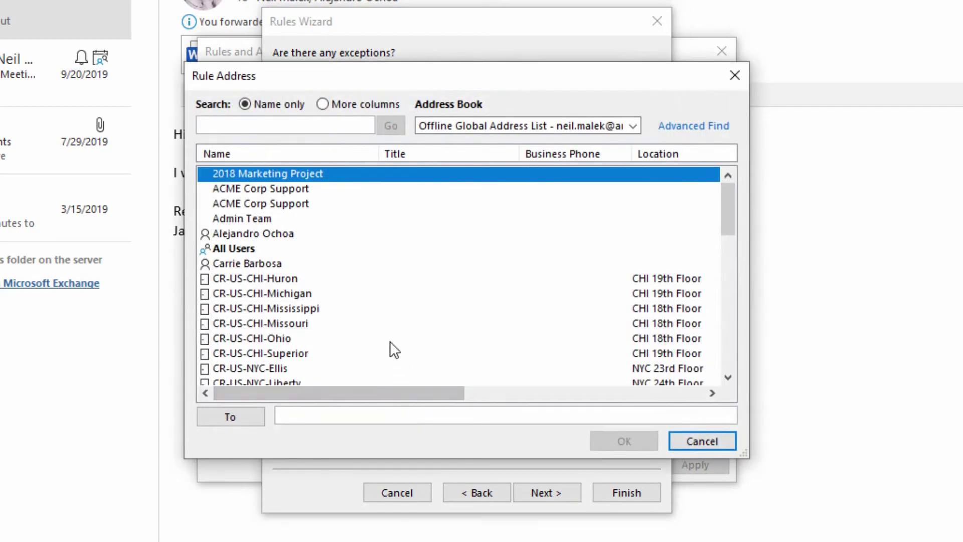
double_click(281, 233)
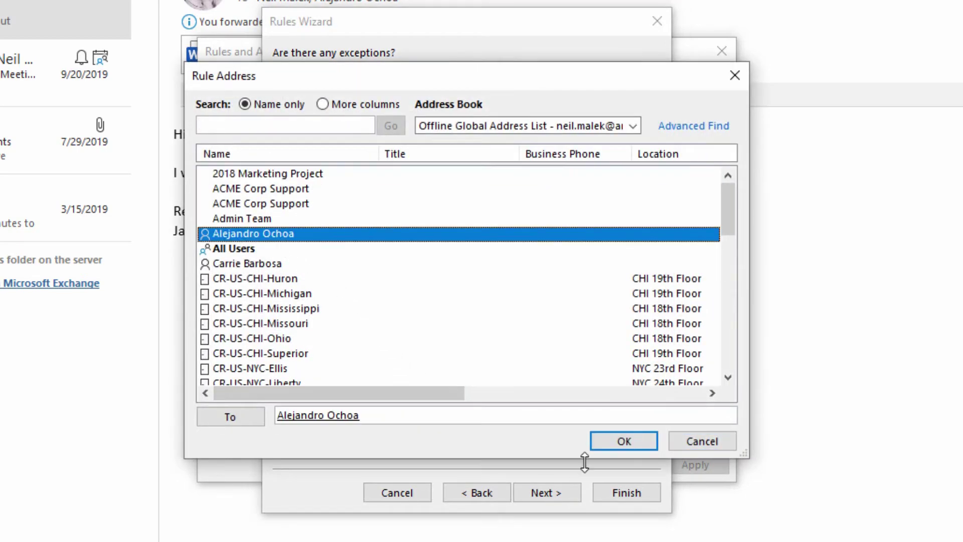
left_click(620, 447)
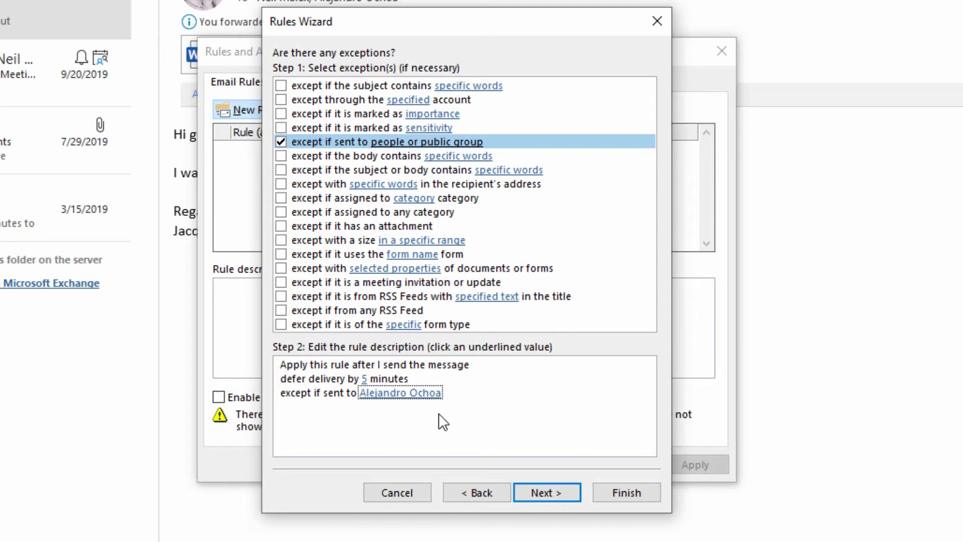
Name the rule 'Delay Five Minutes', finish it, and dismiss the warning and Rules and Alerts
left_click(549, 490)
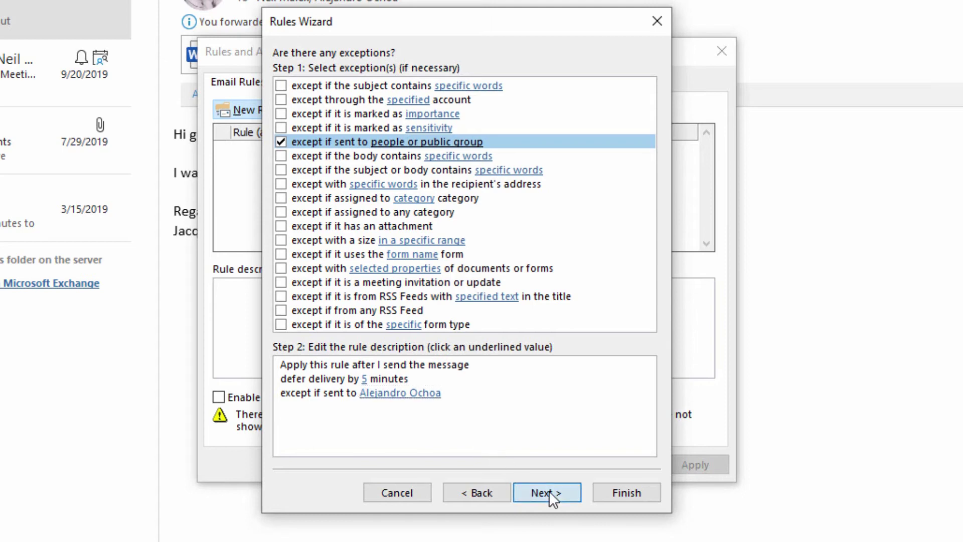
type("De")
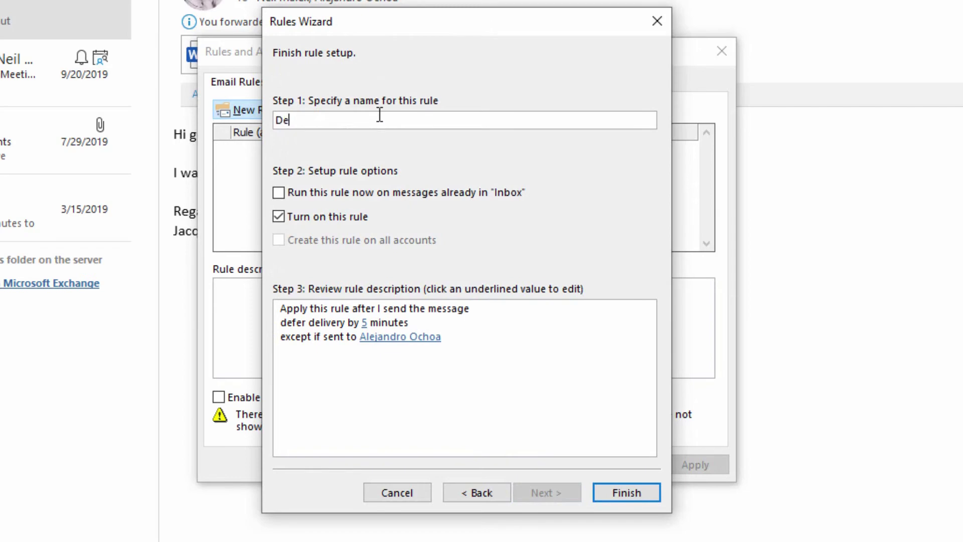
type("lay Five Minutes")
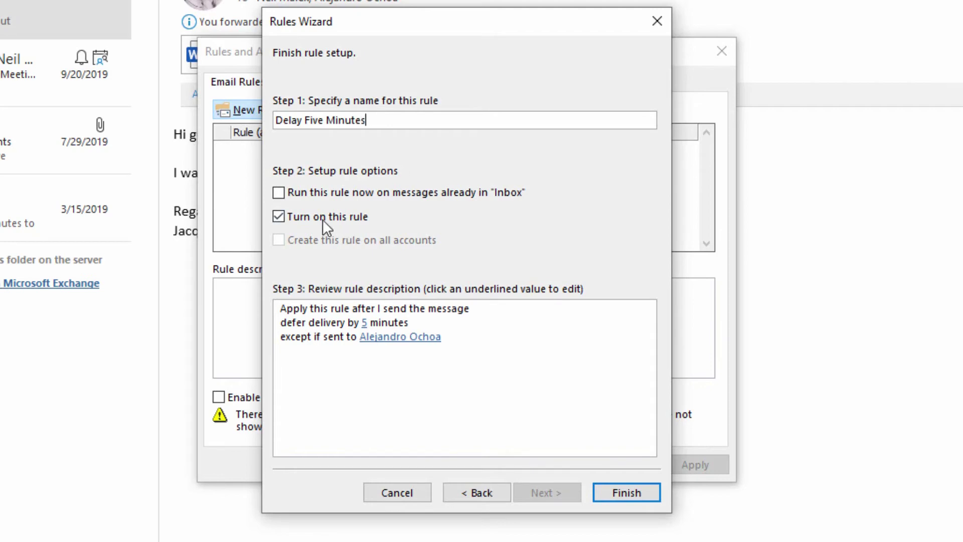
left_click(625, 491)
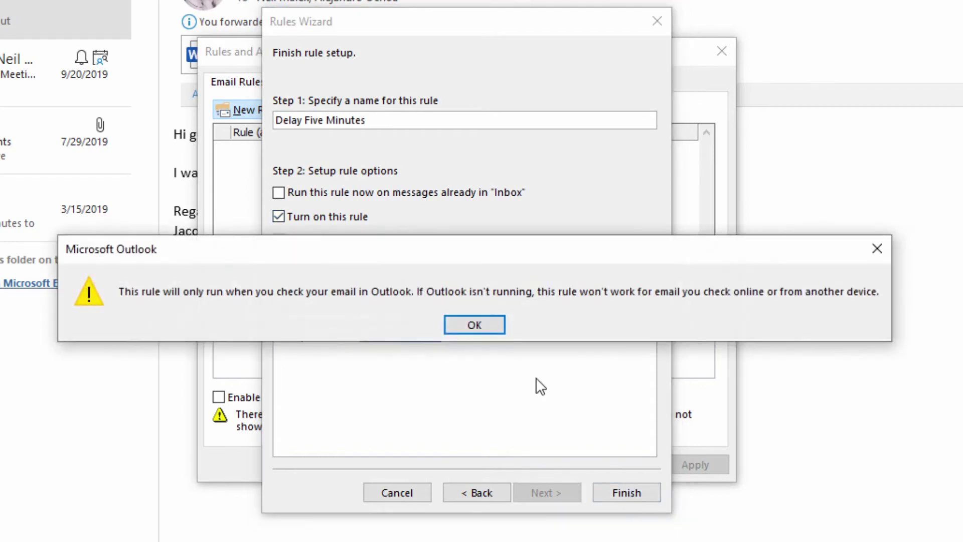
left_click(462, 324)
left_click(540, 461)
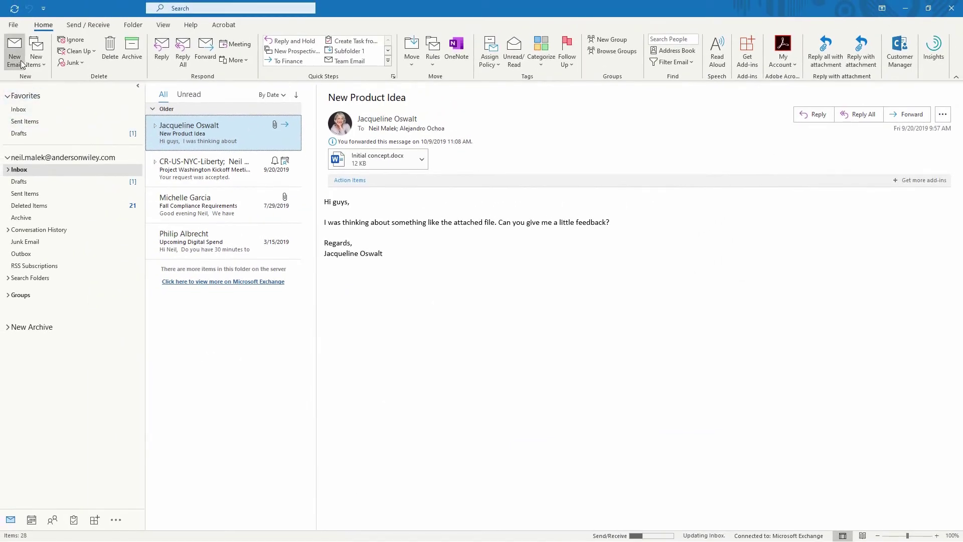
Compose a new email to the excepted contact with subject 'This is a test' and a short body
left_click(21, 63)
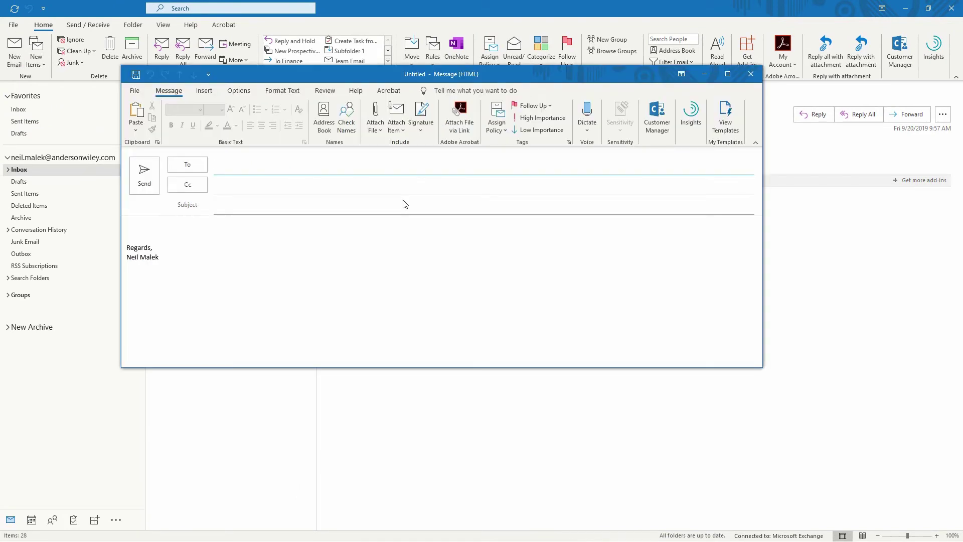
type("alej")
key("Return")
key("Tab")
key("Tab")
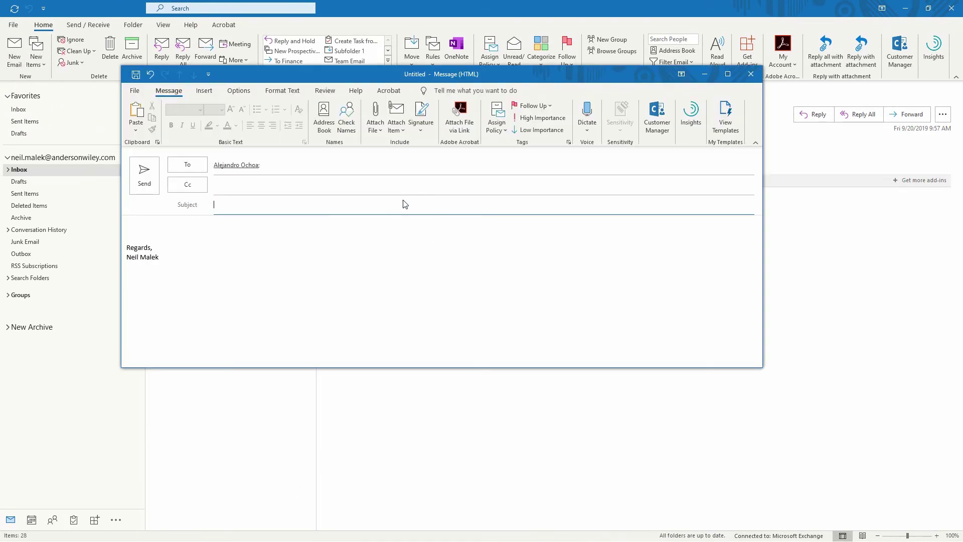
type("This is a test")
key("Tab")
type("....")
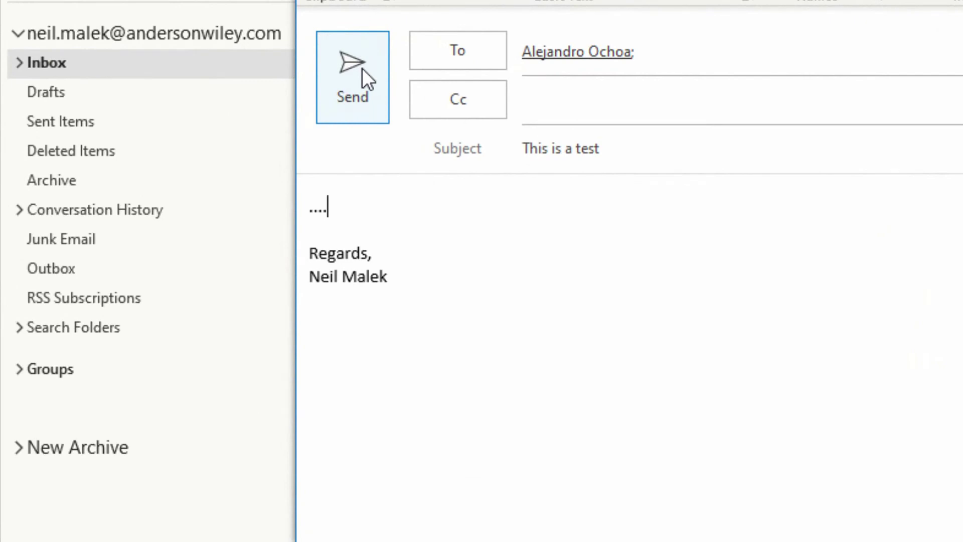
Send the test message, check it in Sent Items, then return to the Inbox
left_click(362, 68)
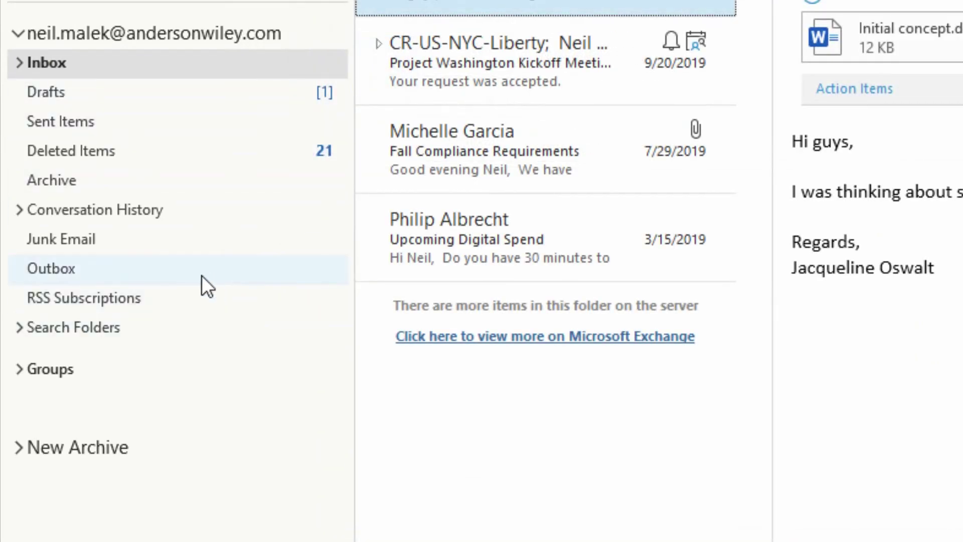
left_click(187, 118)
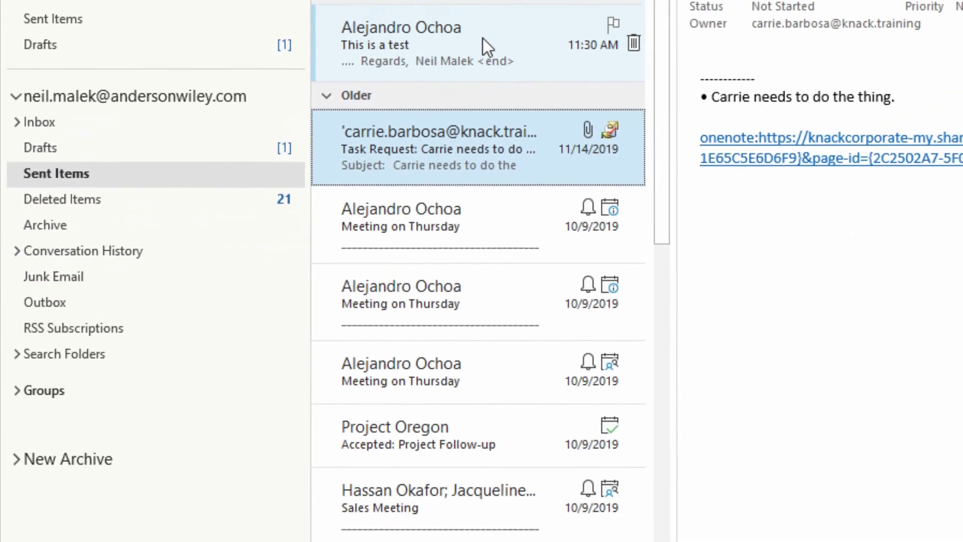
left_click(100, 126)
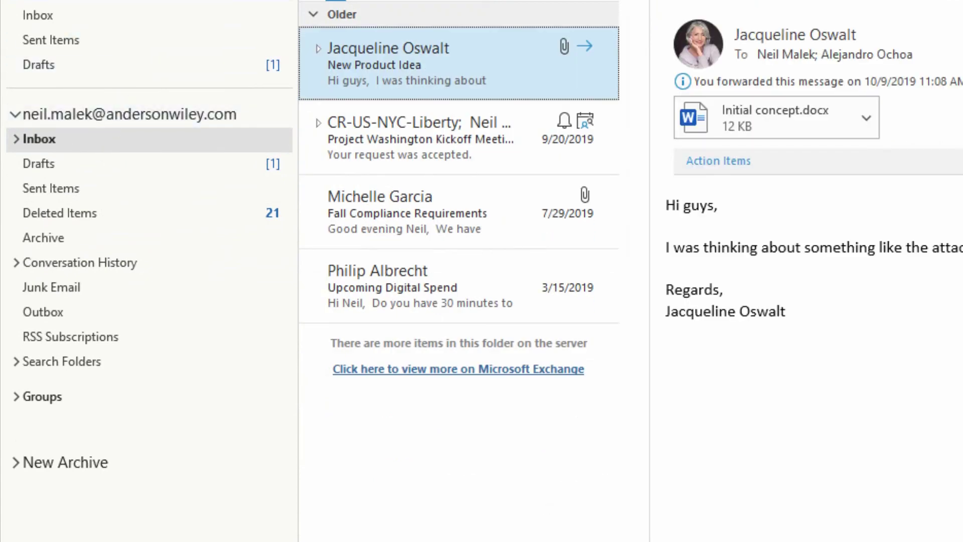
Send a second 'This is a test' email with a short body to an autocompleted recipient
key("ctrl+n")
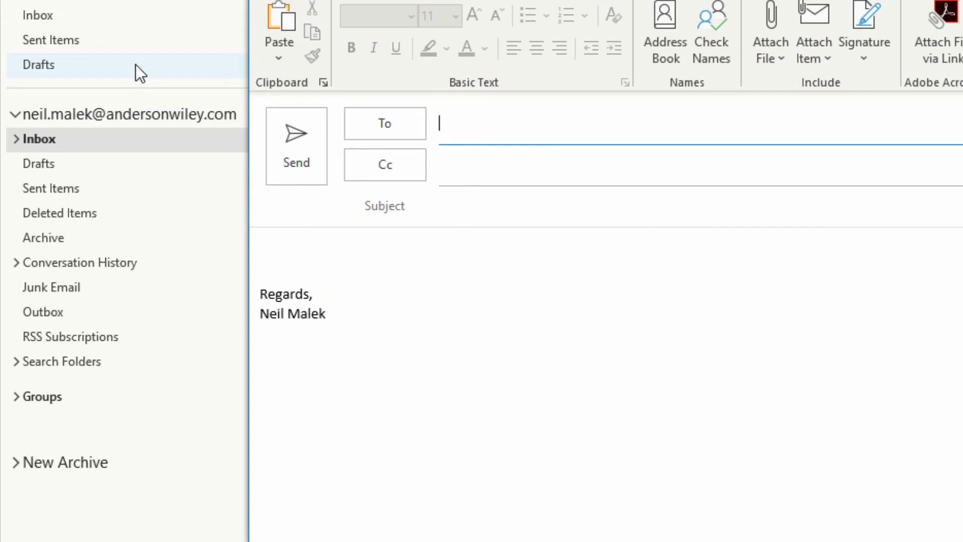
type("carr")
key("Return")
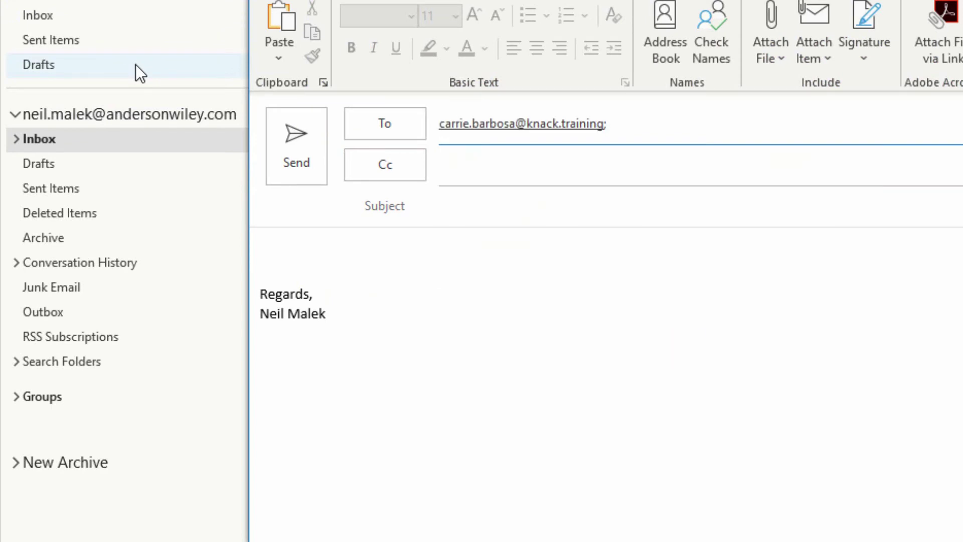
key("Tab")
key("Tab")
type("This ")
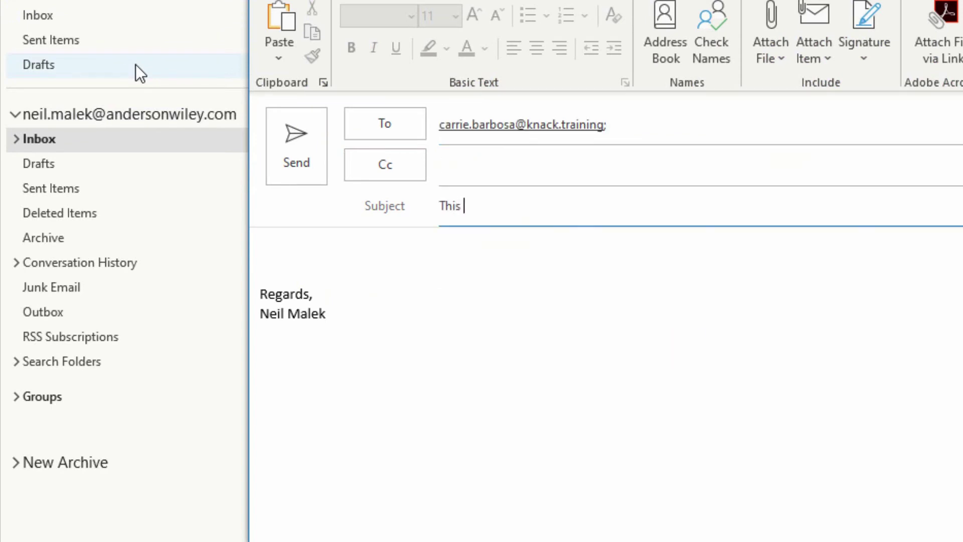
type("is a test")
key("Tab")
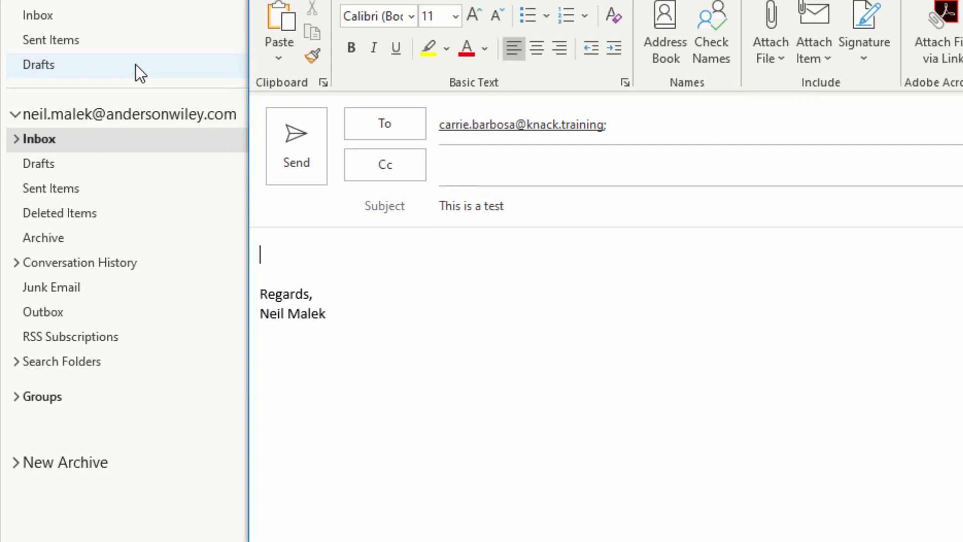
type("...")
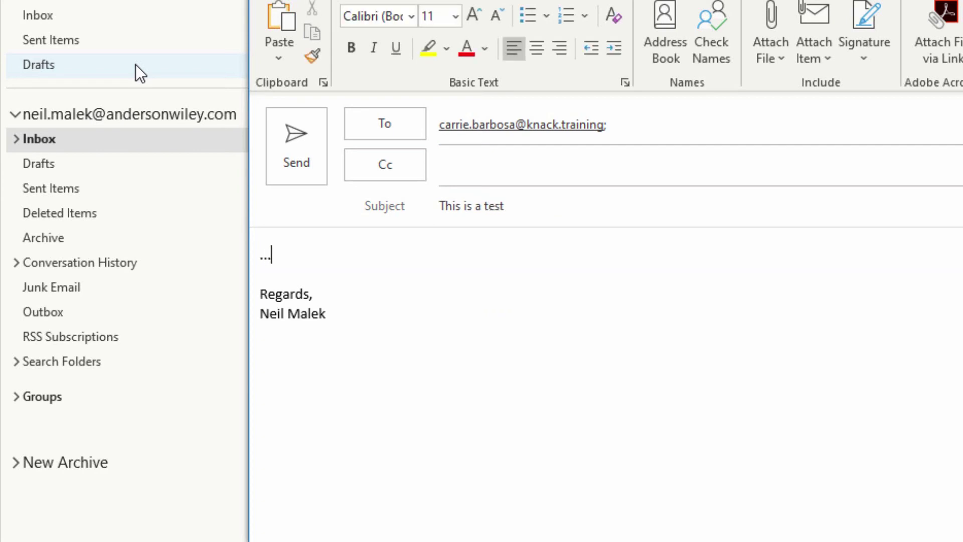
left_click(288, 149)
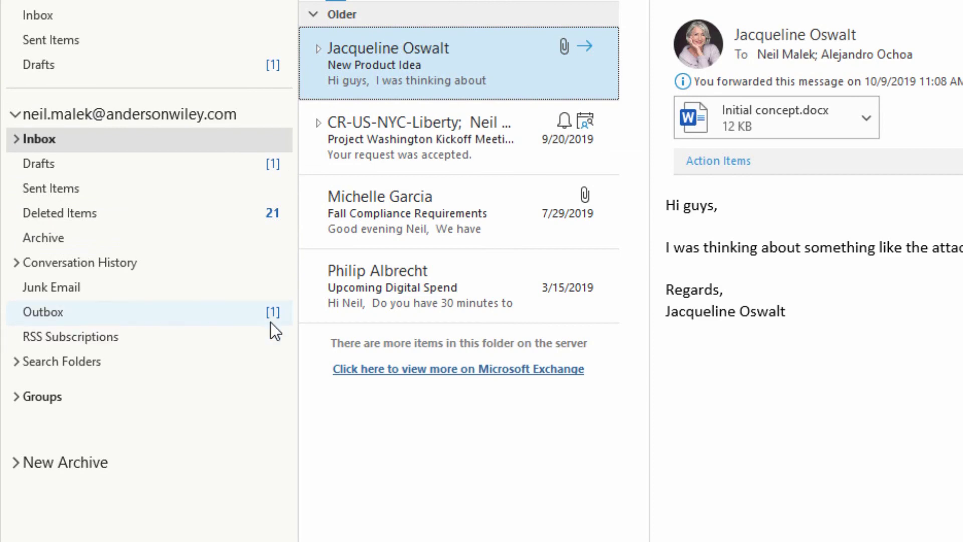
left_click(242, 312)
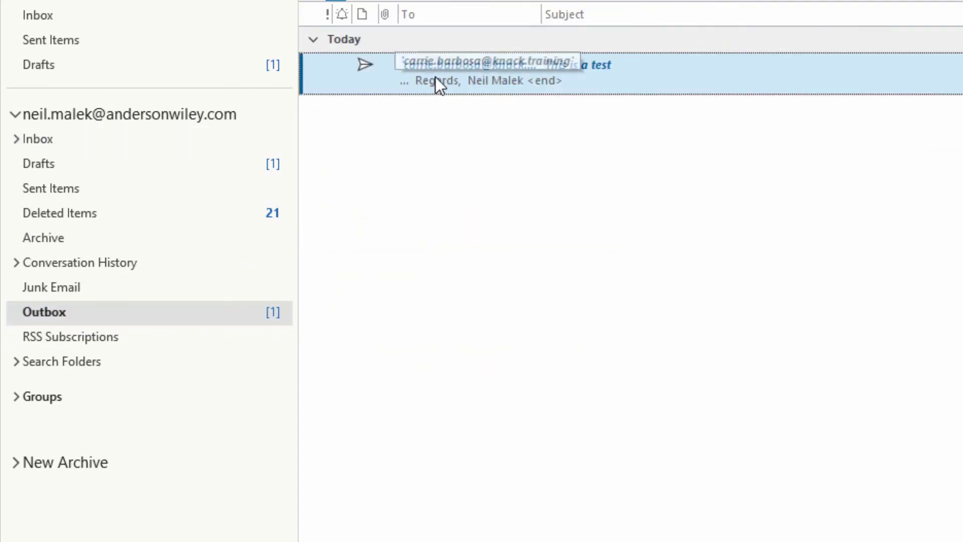
double_click(573, 77)
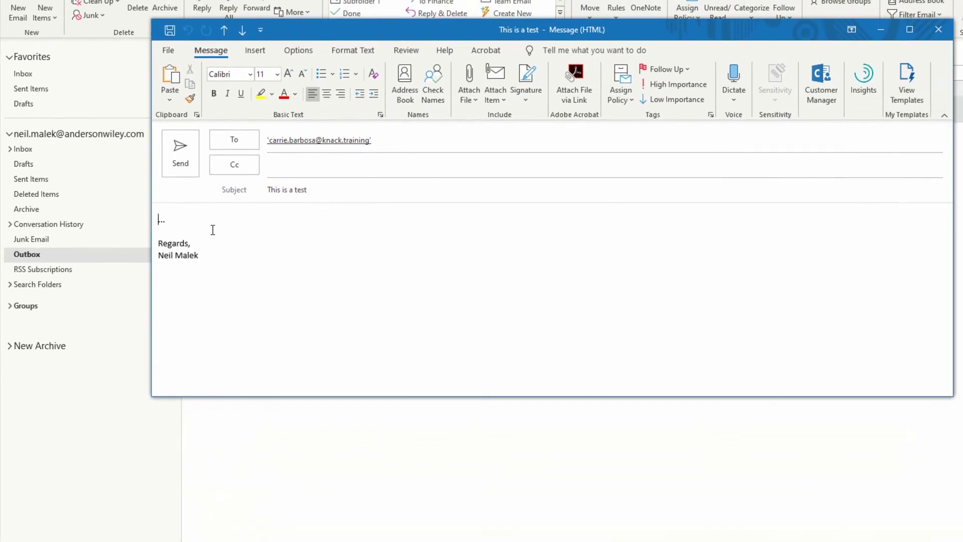
left_click(939, 29)
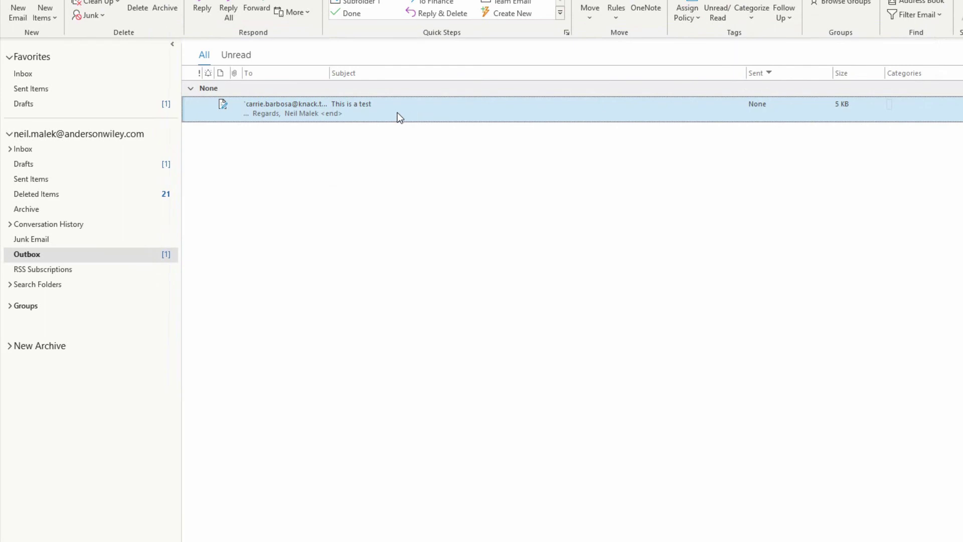
left_click(125, 150)
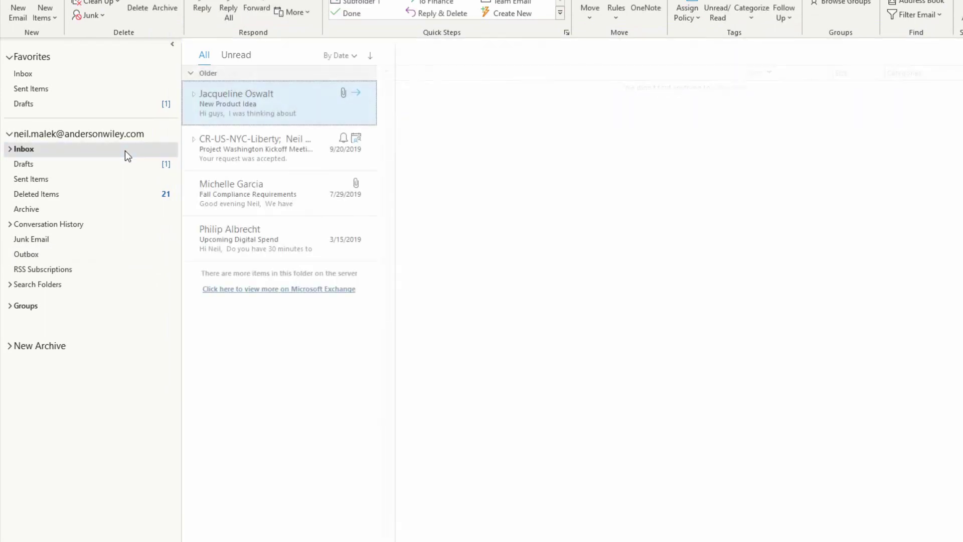